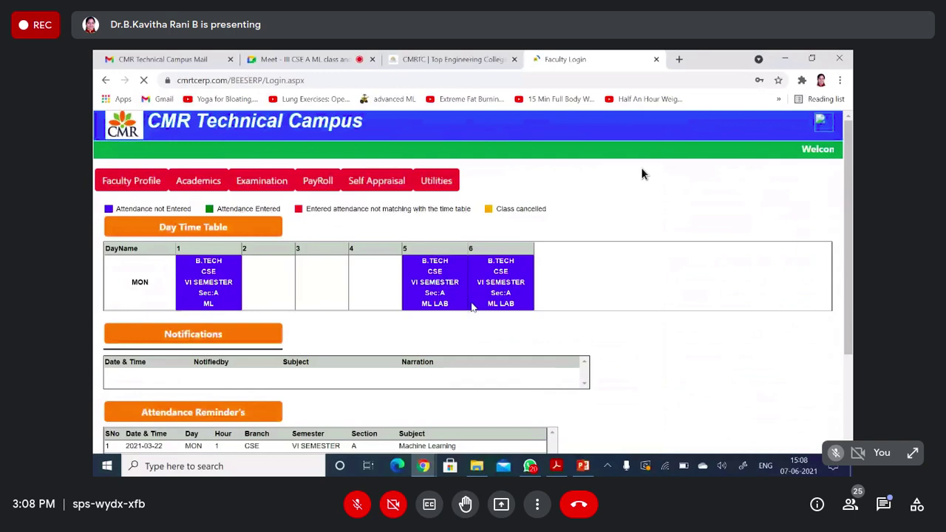
# - Open the Day Attendance Entry page and start a new daily attendance record
pyautogui.moveTo(199, 185)
pyautogui.moveTo(207, 278)
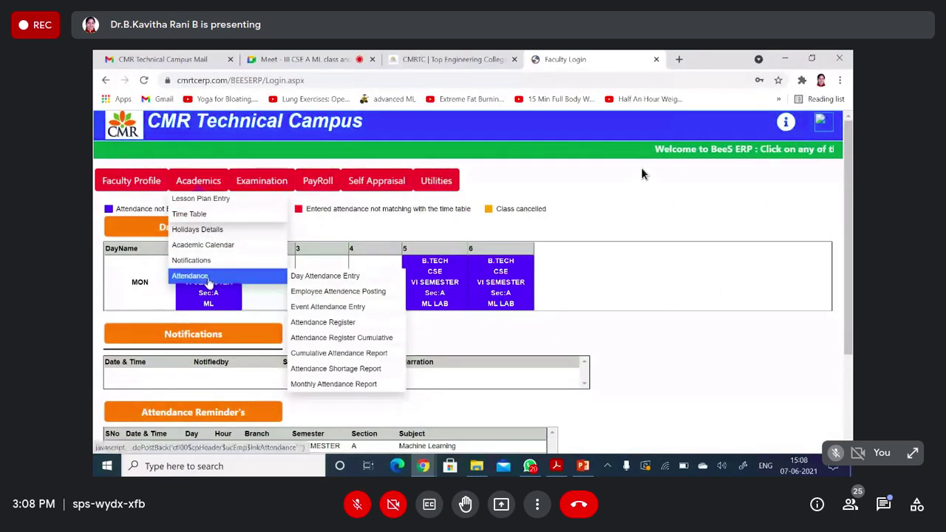
pyautogui.click(301, 278)
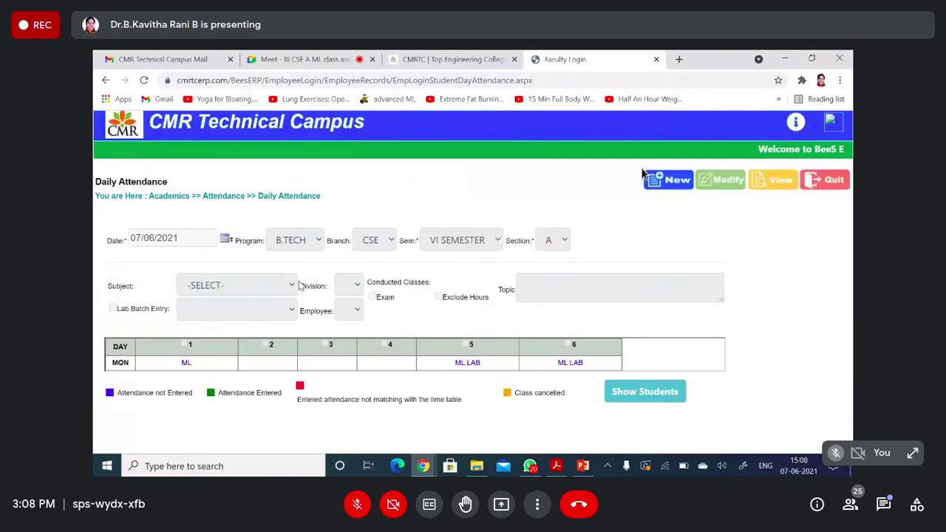
pyautogui.click(669, 185)
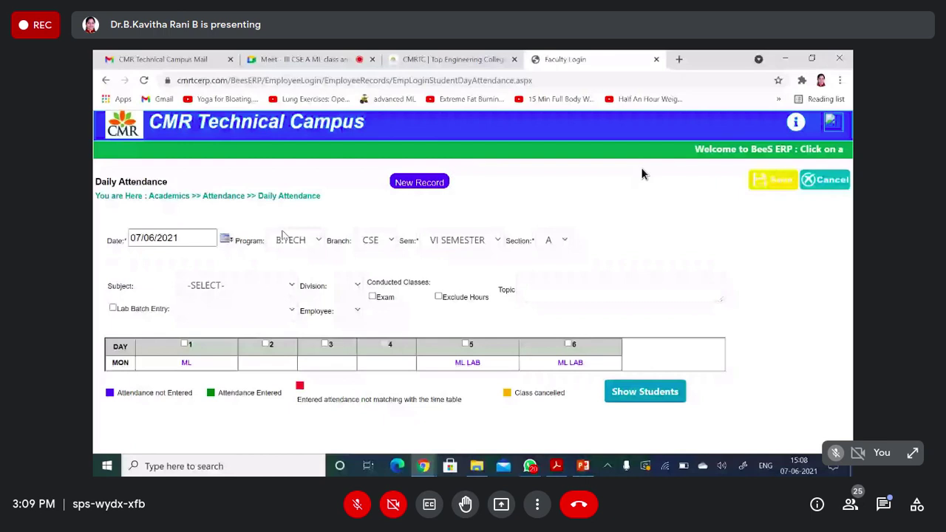
# - Choose Machine Learning Lab as the subject of the attendance record and show its students
pyautogui.click(287, 285)
pyautogui.click(267, 345)
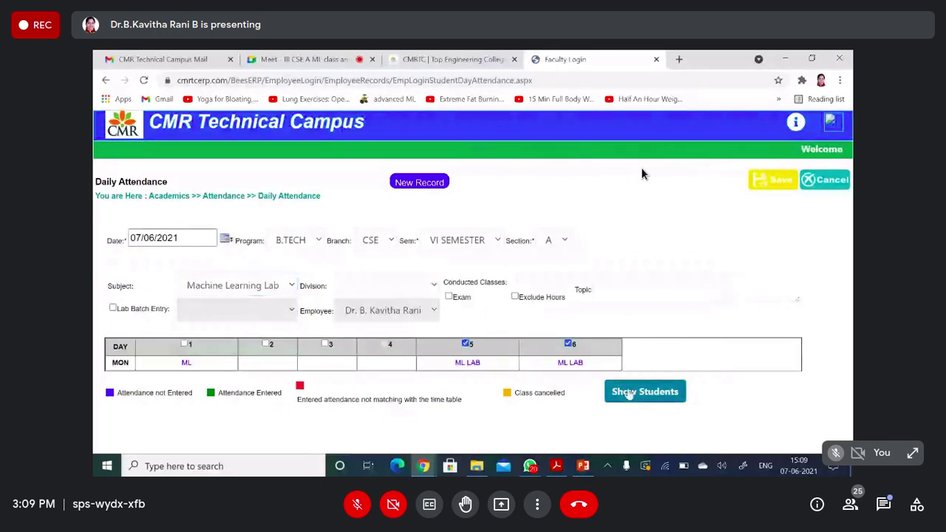
pyautogui.click(629, 393)
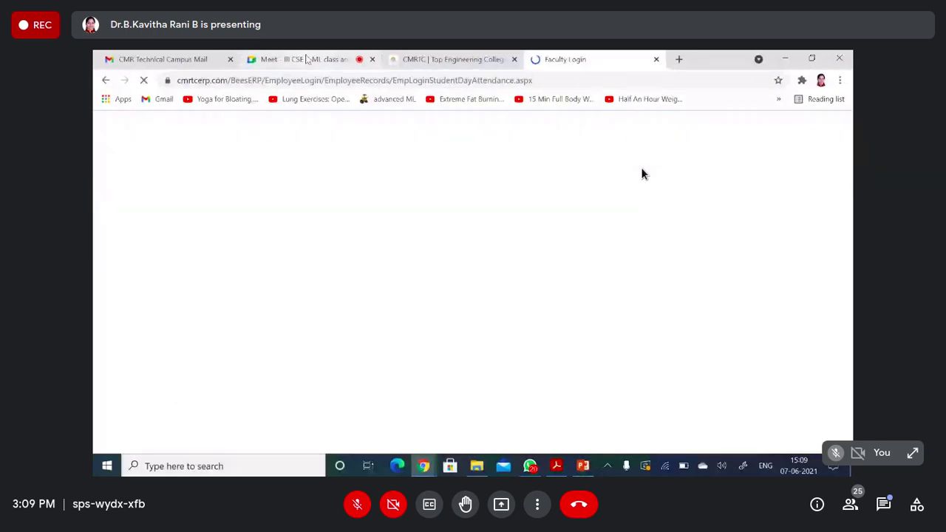
# - Switch to the Google Meet call, turn on the microphone, and return to the attendance page
pyautogui.click(306, 59)
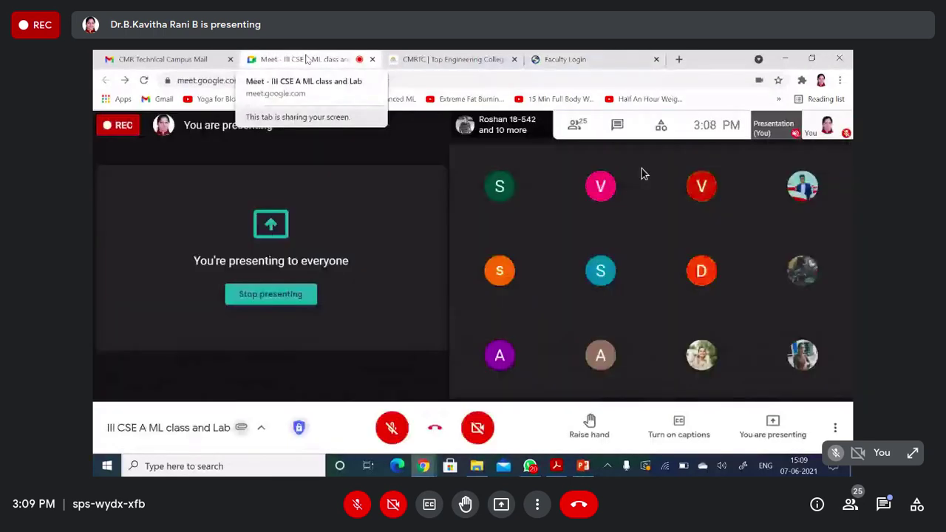
pyautogui.click(394, 435)
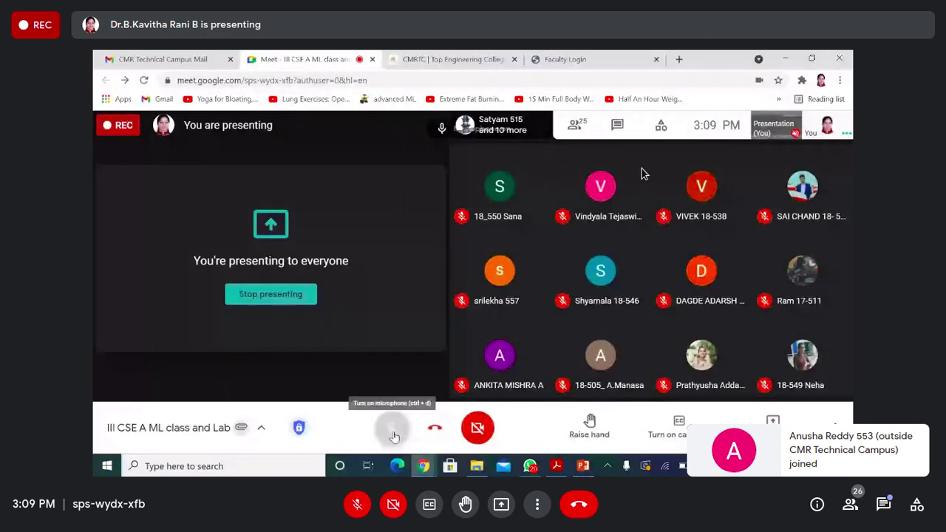
pyautogui.click(583, 60)
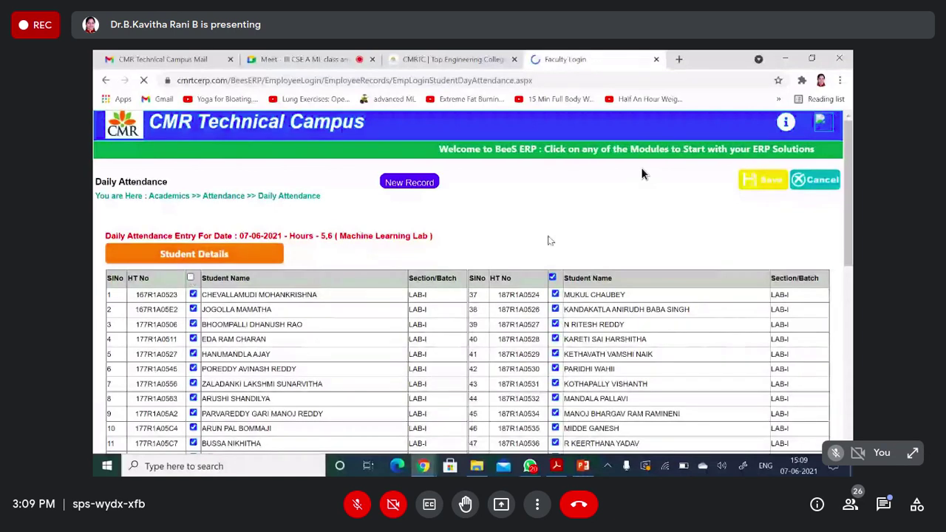
# - Clear the attendance marks of all students, and mark those in rows 3, 4, 7 and 15 as present
pyautogui.click(553, 279)
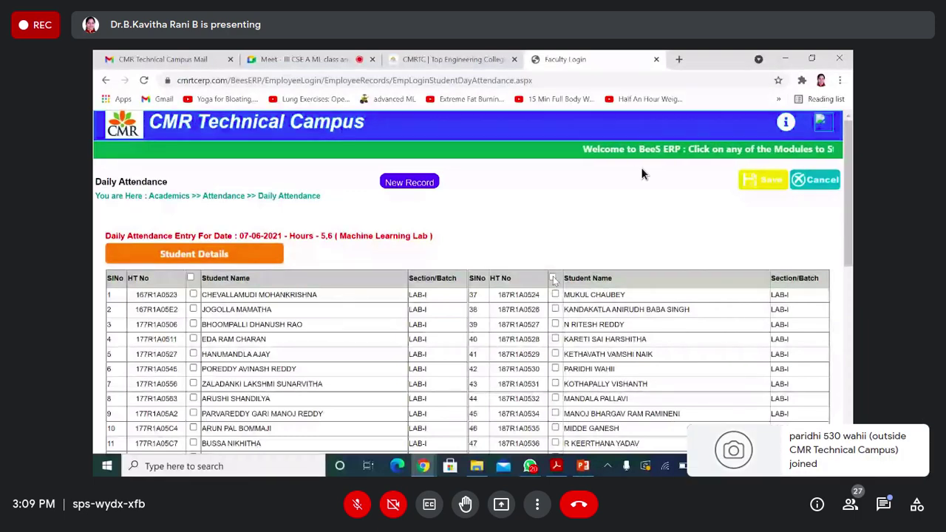
pyautogui.scroll(-1, 641, 174)
pyautogui.scroll(-1, 641, 174)
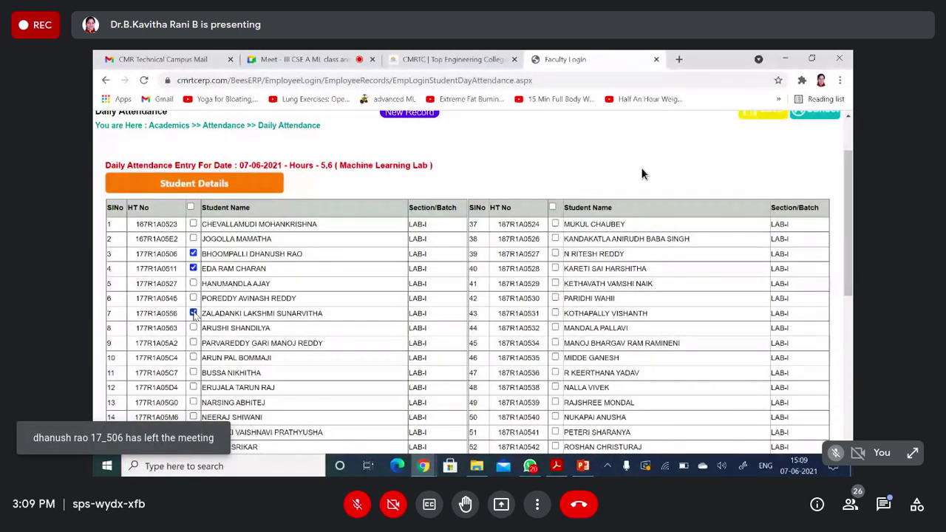
pyautogui.scroll(-5, 642, 174)
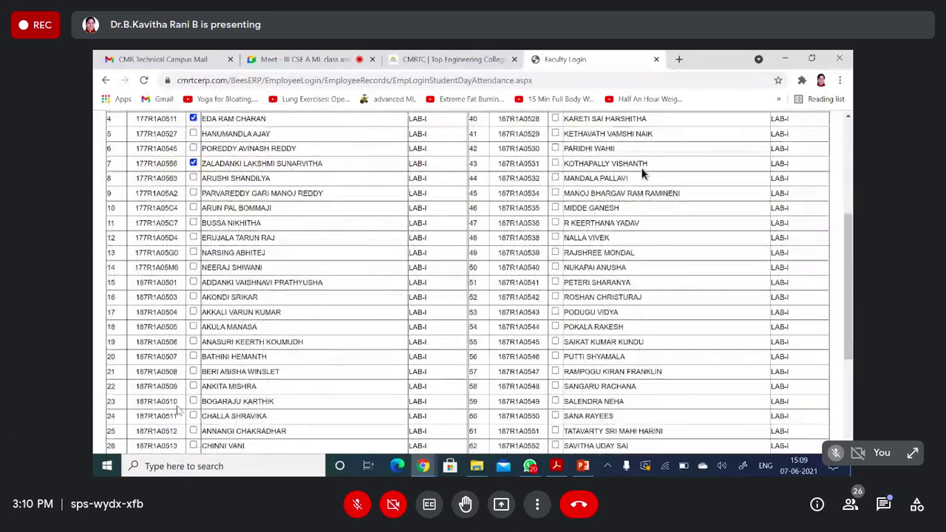
pyautogui.click(193, 282)
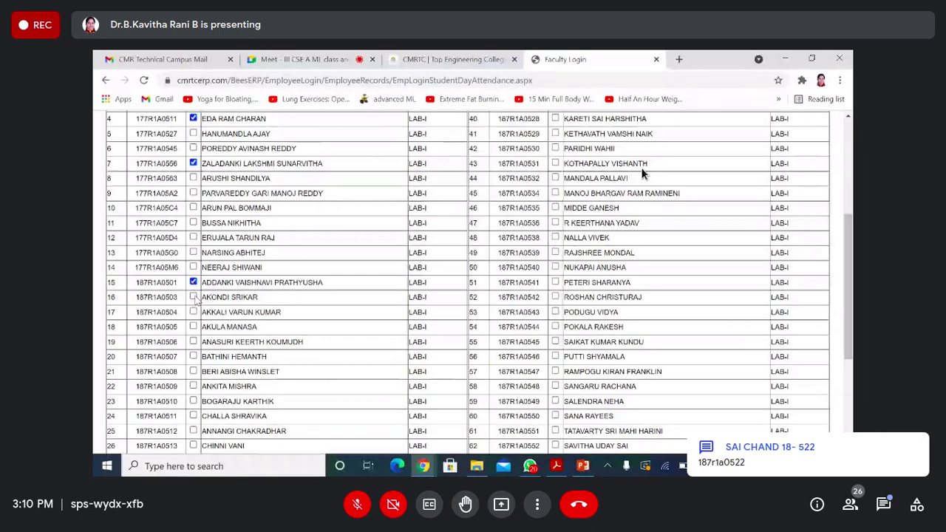
# - Open the chat of the Google Meet call, and mark rows 18, 22, 28, 29, 34 and 35 present in the attendance list
pyautogui.click(334, 59)
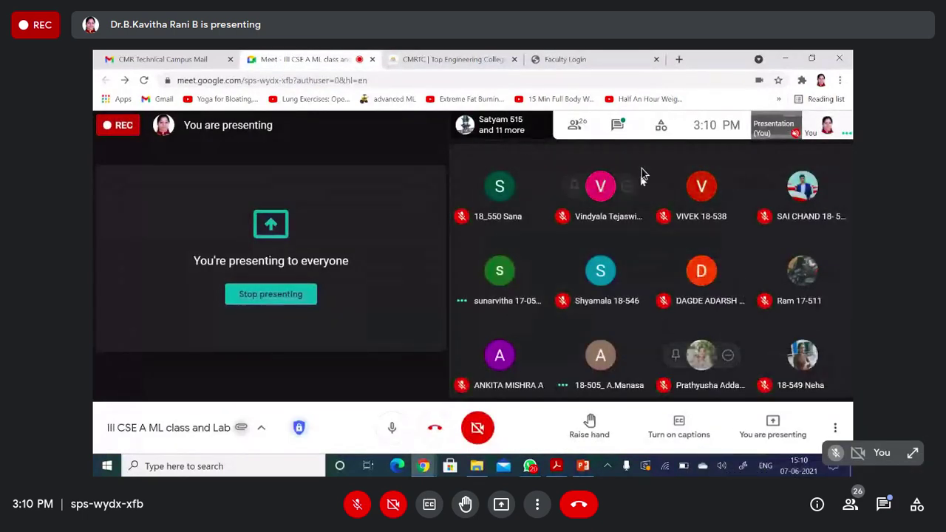
pyautogui.click(616, 124)
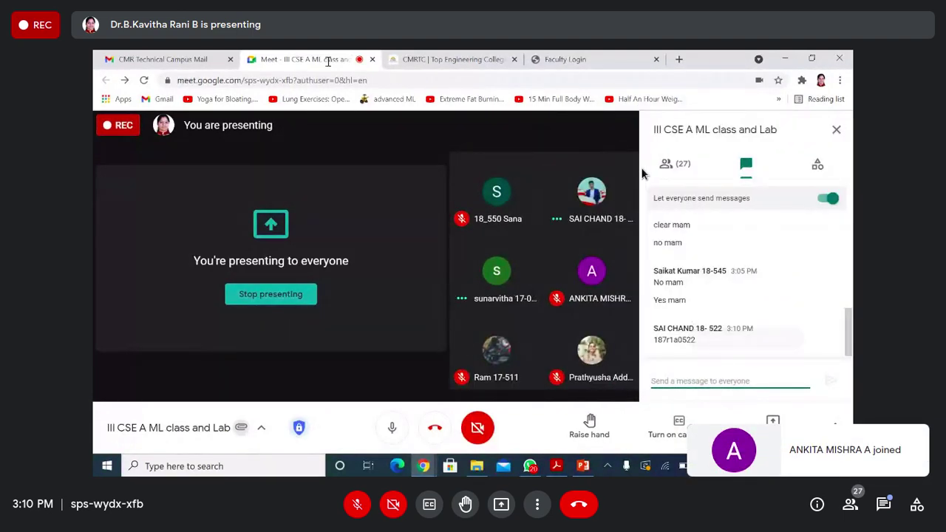
pyautogui.click(564, 59)
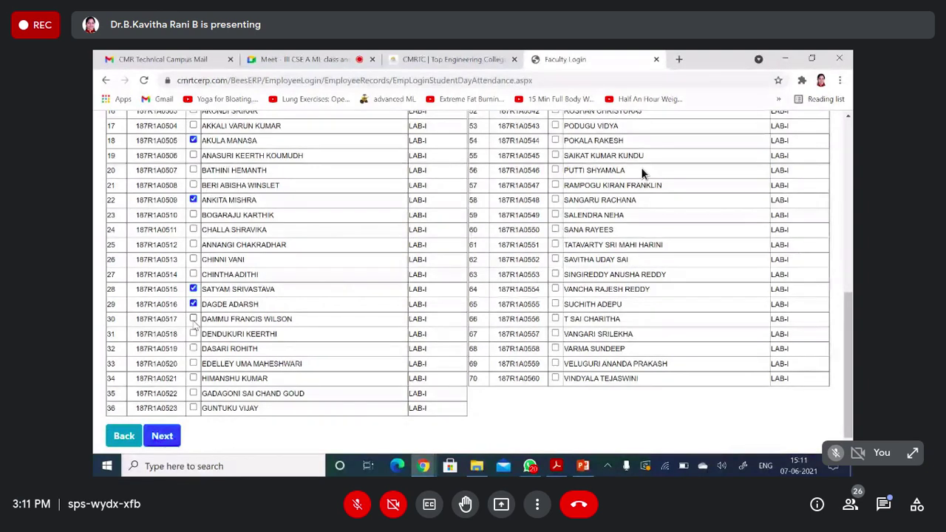
pyautogui.click(193, 378)
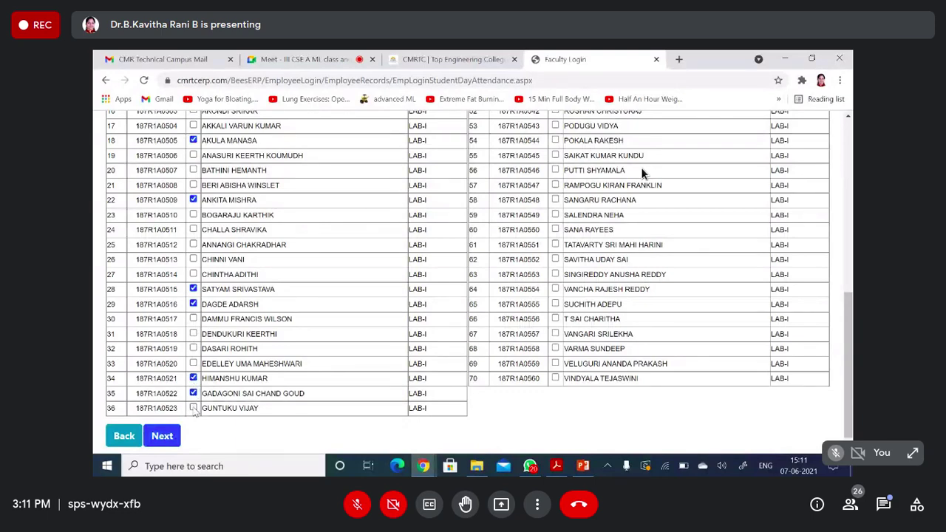
# - Mark the students in rows 40, 42, 45 and 47 of the attendance list as present
pyautogui.scroll(3, 642, 173)
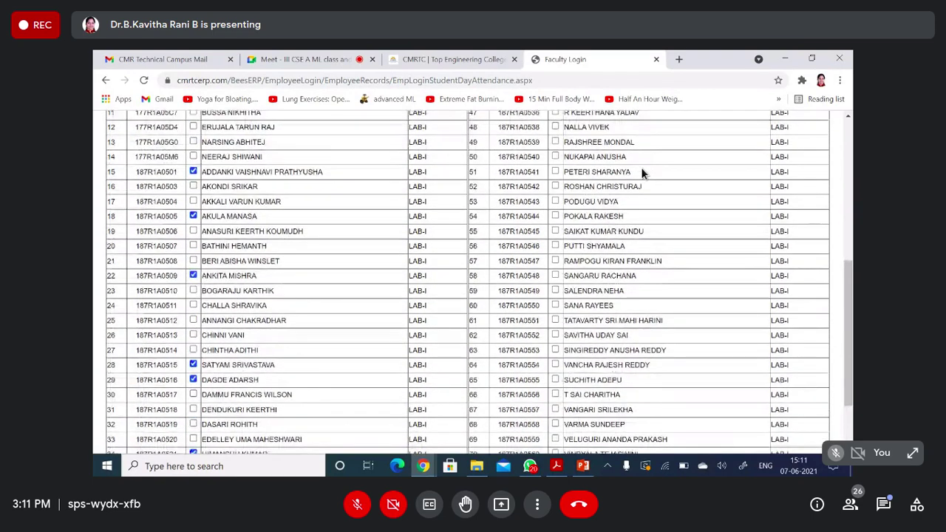
pyautogui.scroll(2, 642, 173)
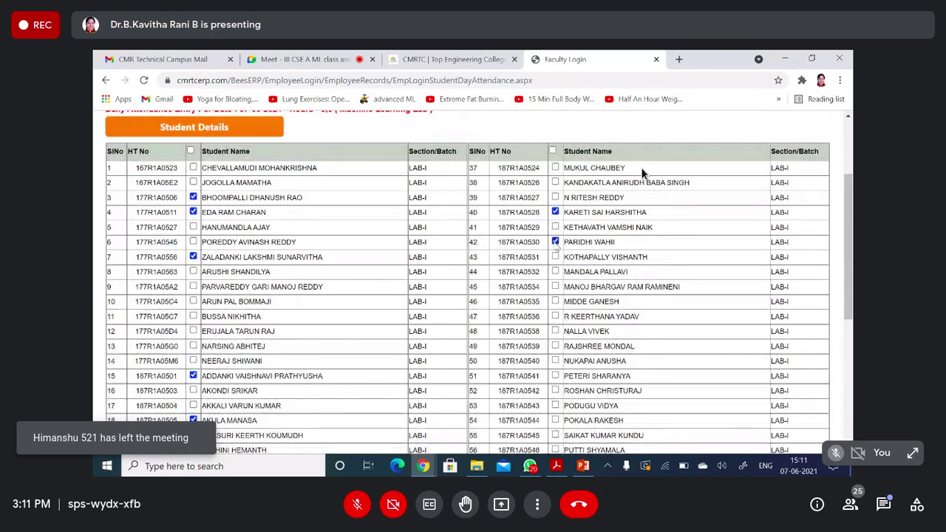
pyautogui.scroll(-2, 641, 173)
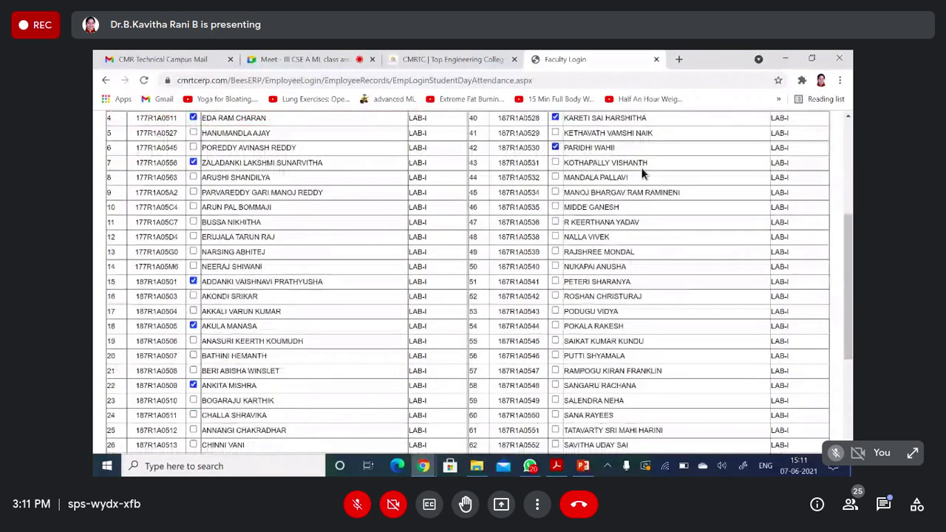
pyautogui.click(555, 191)
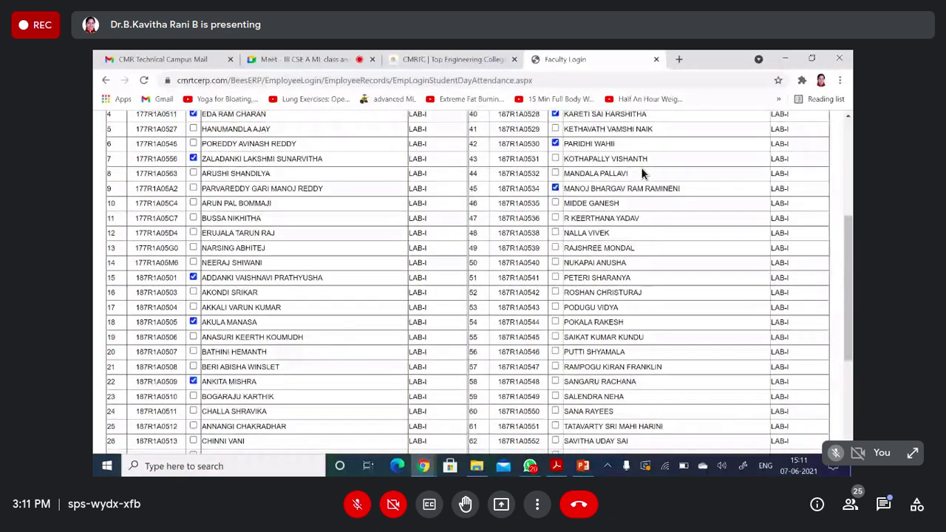
pyautogui.scroll(-1, 622, 133)
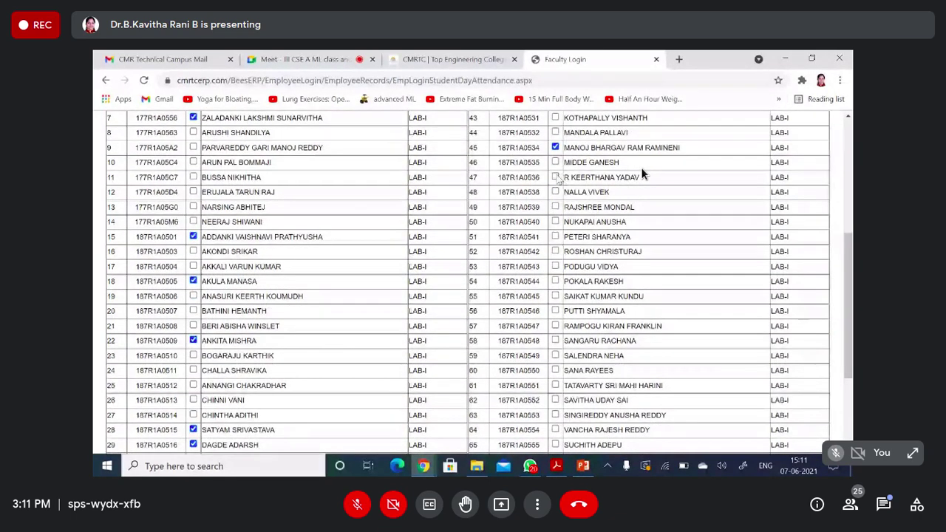
pyautogui.click(555, 177)
# - Mark the students in rows 52, 55, 56, 59, 60 and 61 of the attendance list as present
pyautogui.scroll(-1, 555, 176)
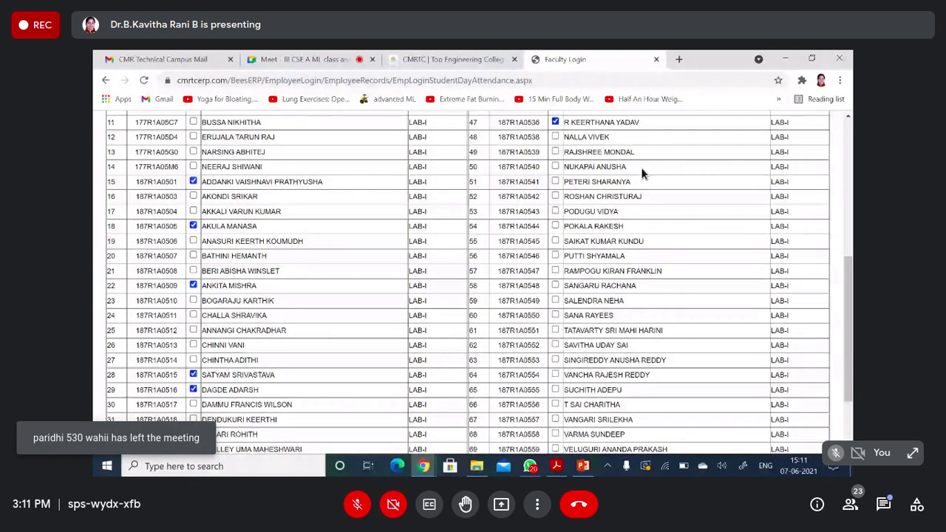
pyautogui.click(555, 256)
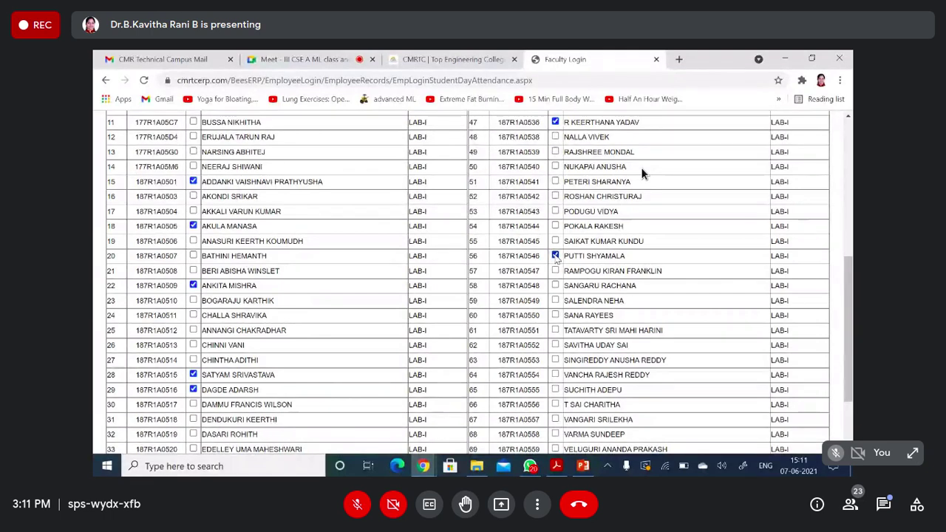
pyautogui.click(555, 196)
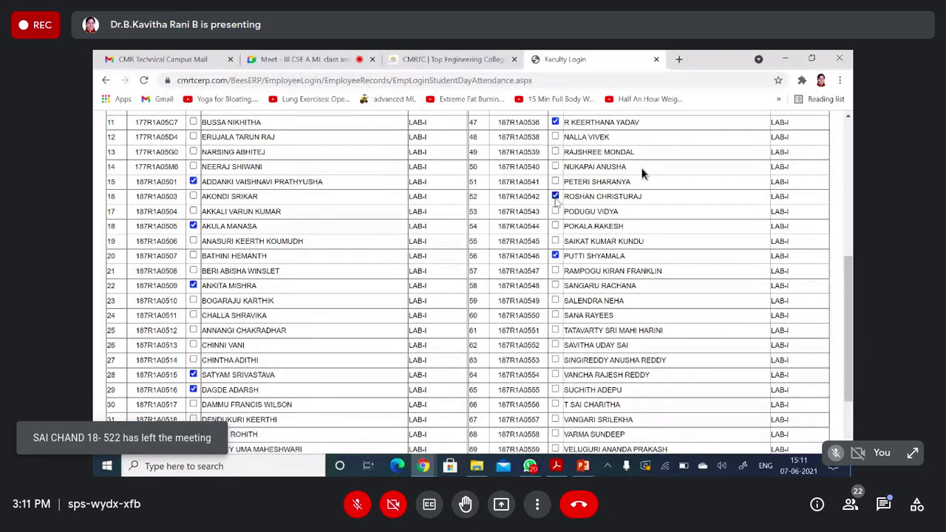
pyautogui.click(555, 241)
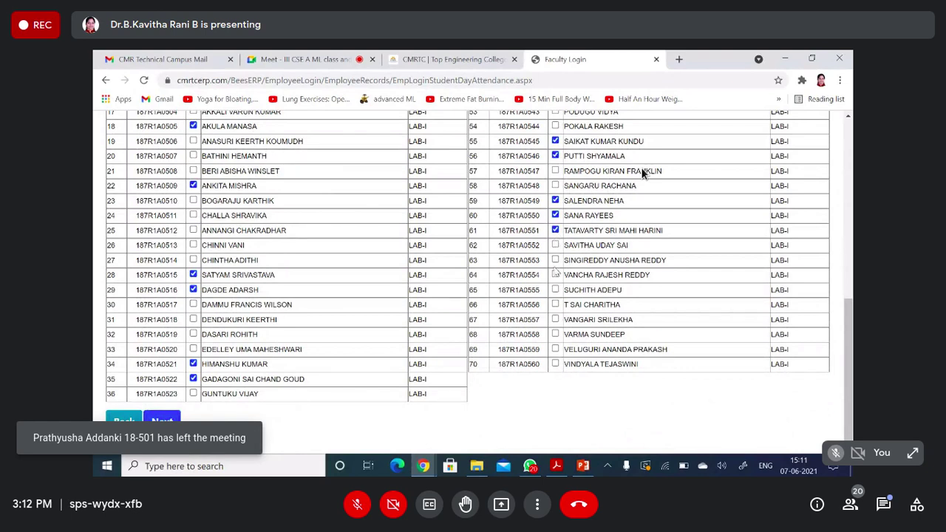
# - Mark the students in rows 63, 67 and 70 of the attendance list as present
pyautogui.click(555, 319)
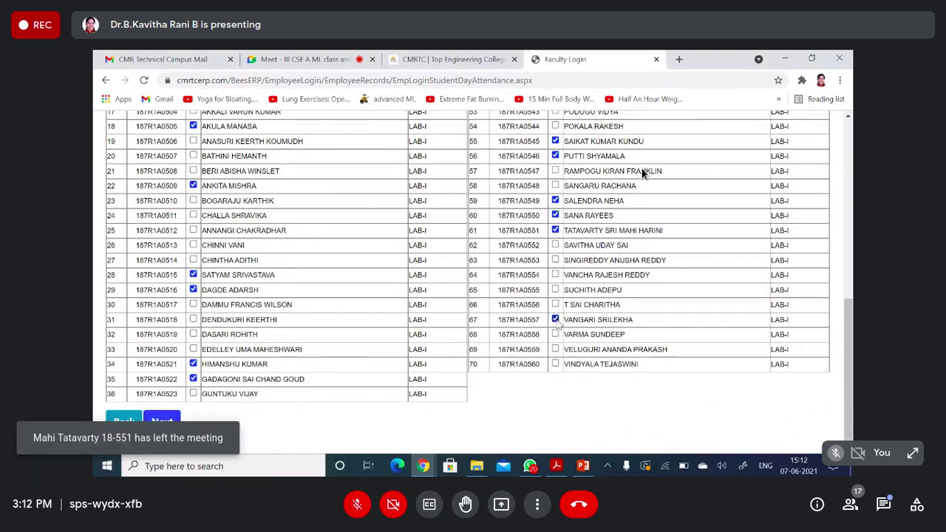
pyautogui.click(556, 364)
pyautogui.click(556, 261)
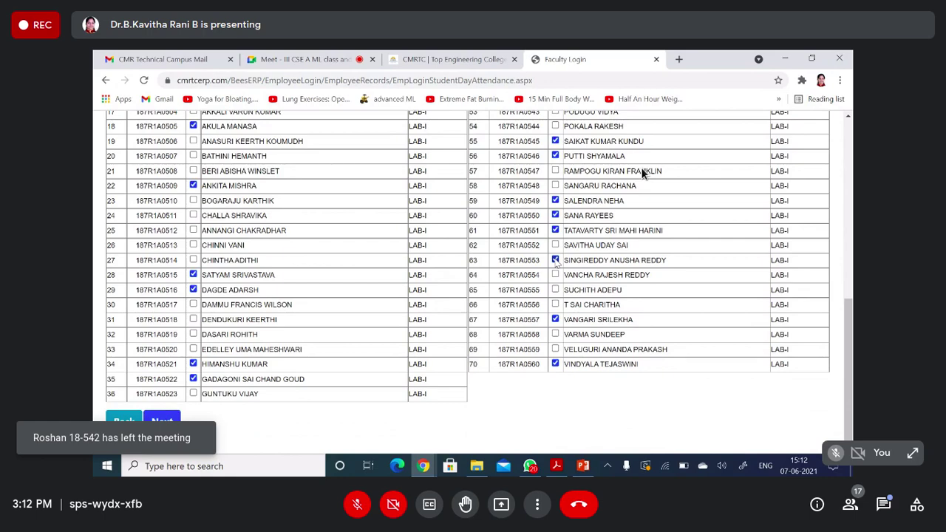
# - Switch to the Google Meet call and close its chat to view the remaining participants
pyautogui.scroll(10, 641, 173)
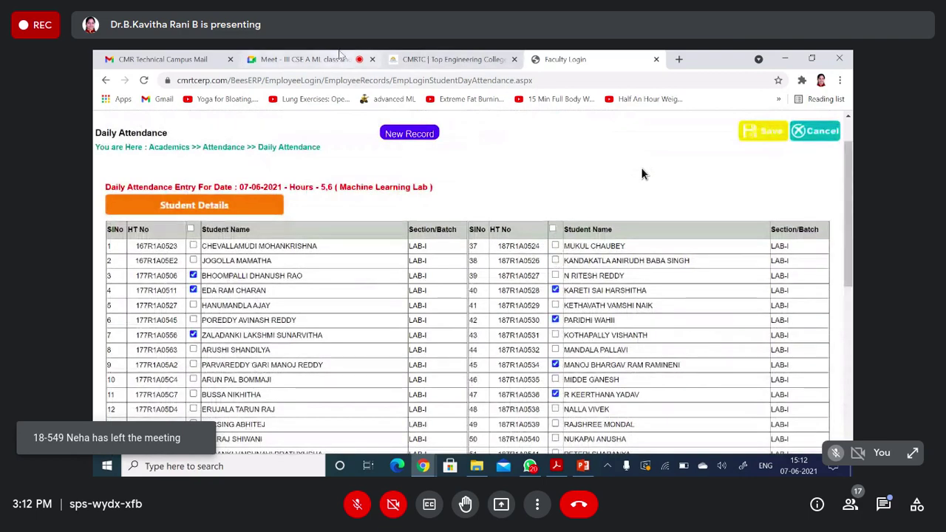
pyautogui.click(318, 59)
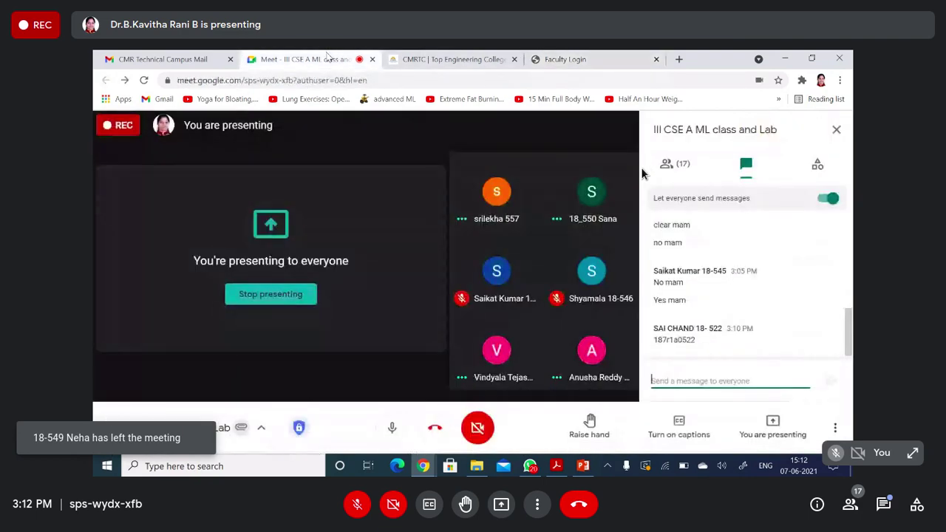
pyautogui.click(836, 131)
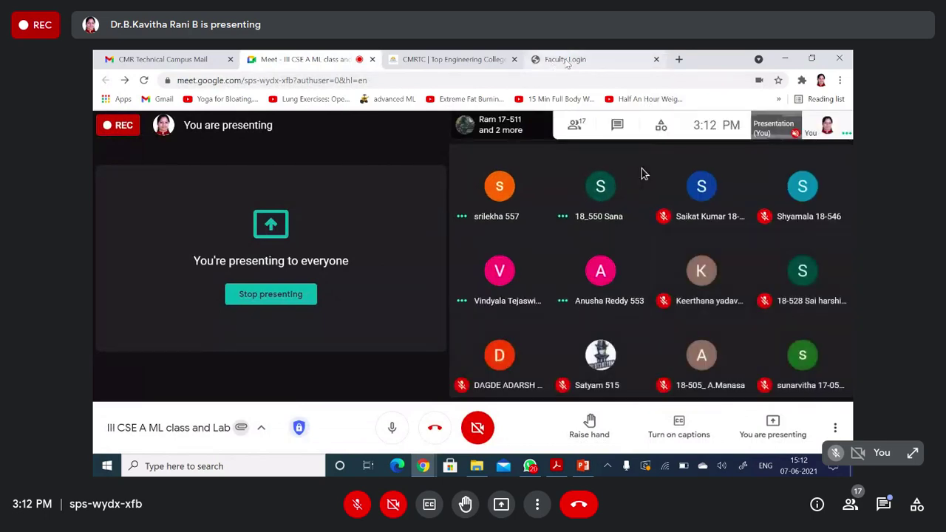
# - Return to the attendance page and proceed from the student list to the absentees list
pyautogui.click(567, 61)
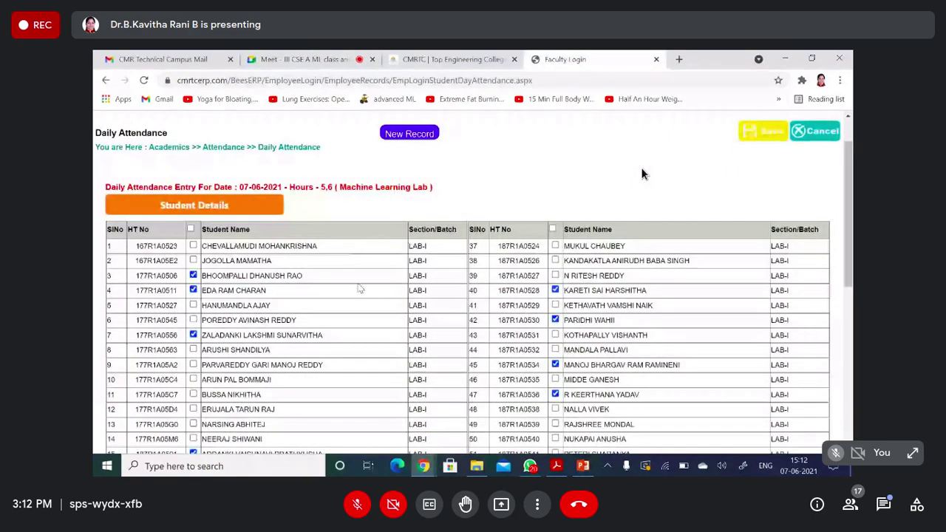
pyautogui.scroll(-5, 643, 174)
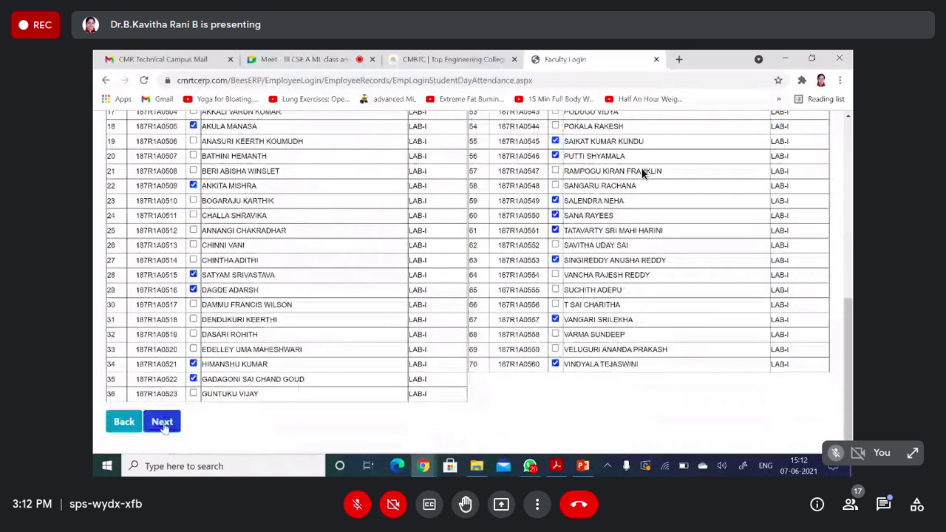
pyautogui.click(163, 422)
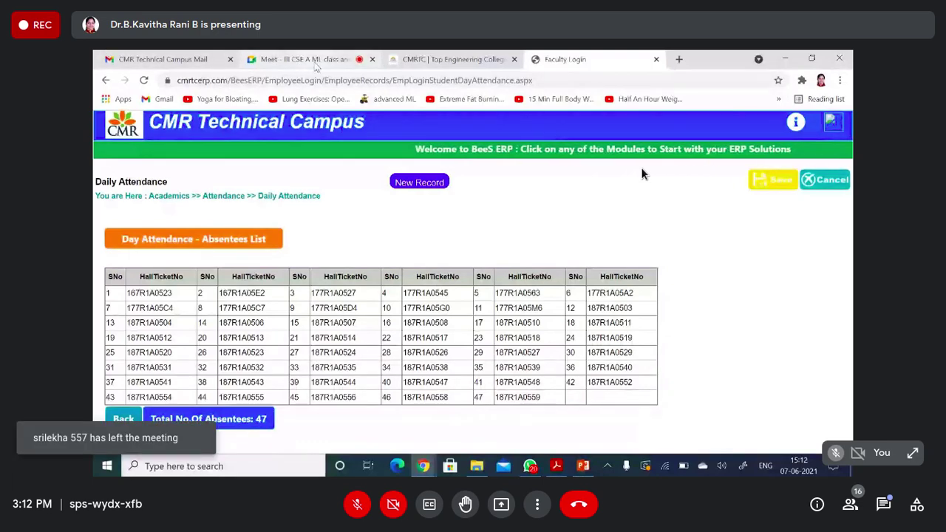
# - Switch to the Google Meet call and mute the microphone
pyautogui.click(299, 61)
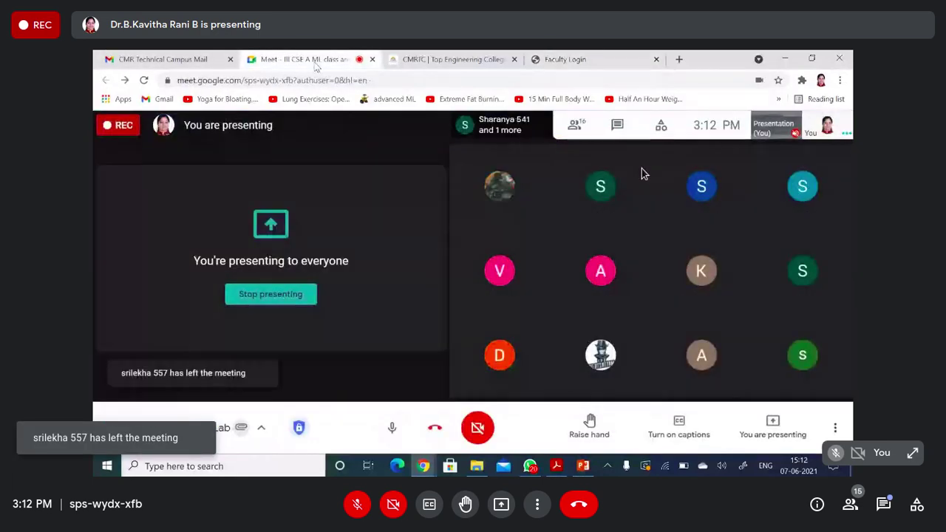
pyautogui.click(392, 428)
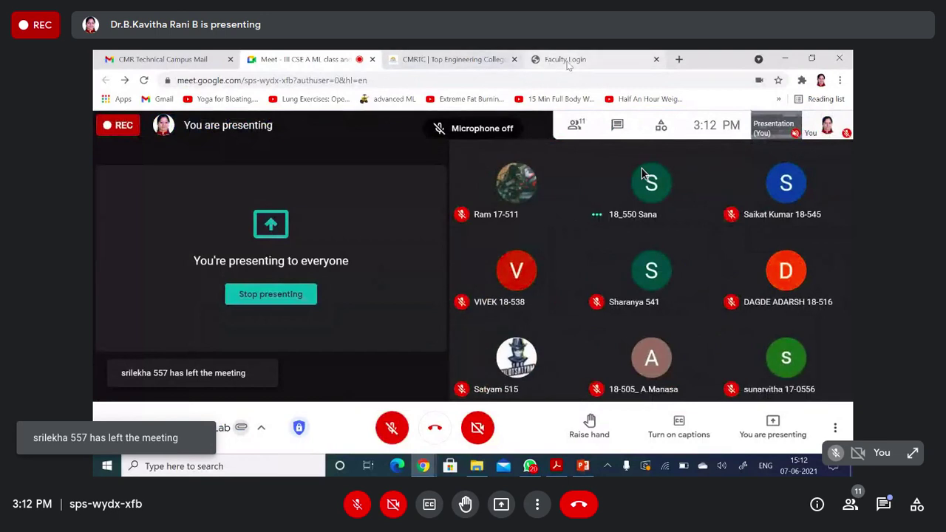